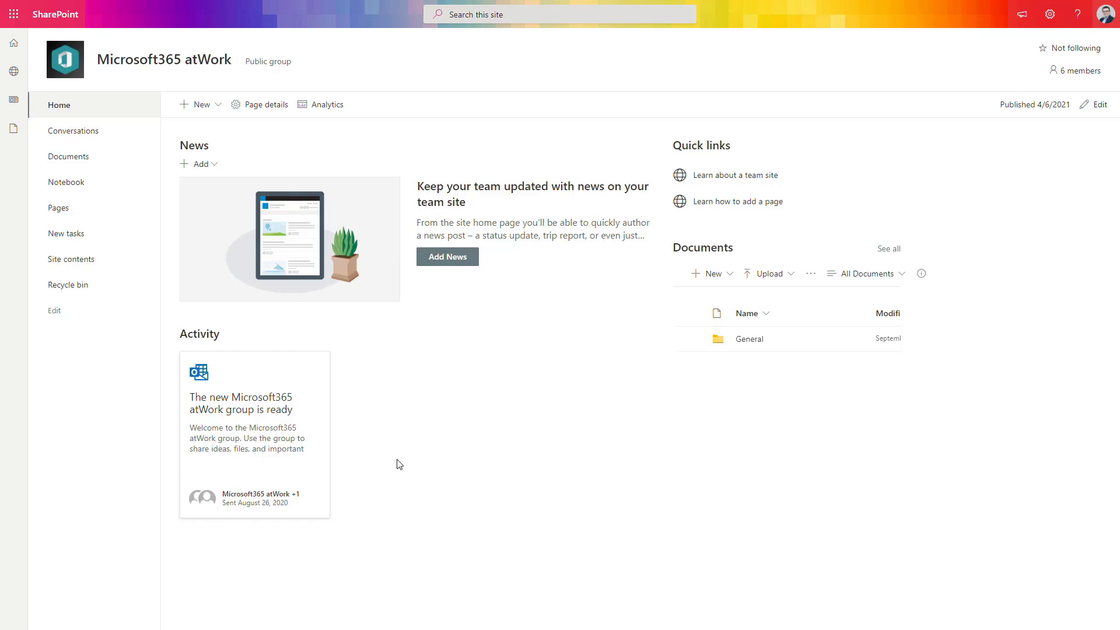
Add the existing Tasks plan to the team site and show it in the site navigation
click(214, 111)
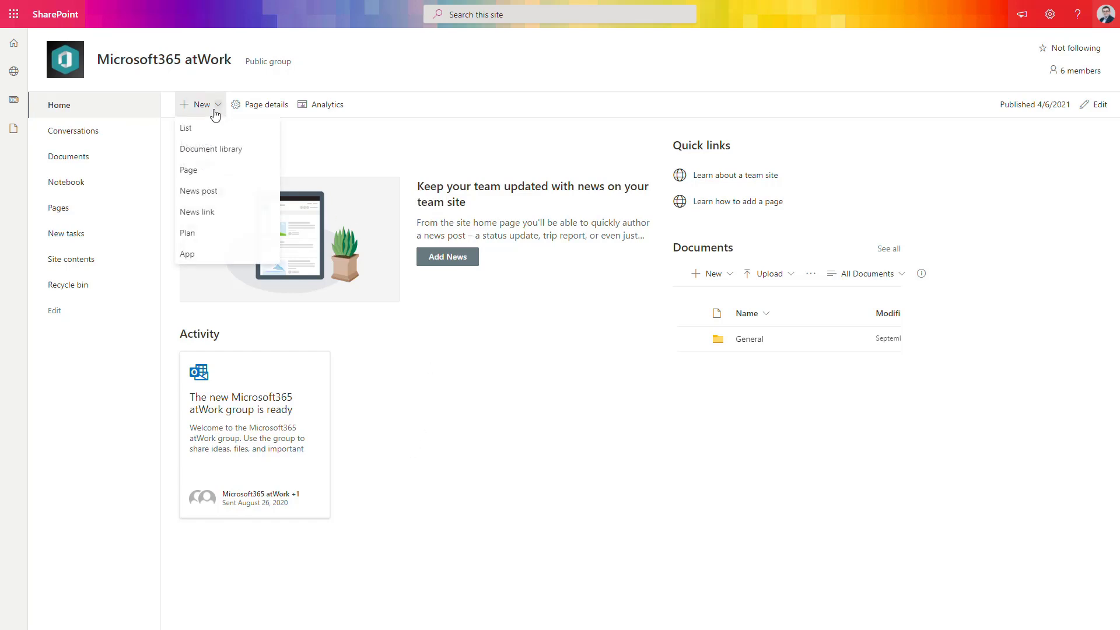
click(230, 236)
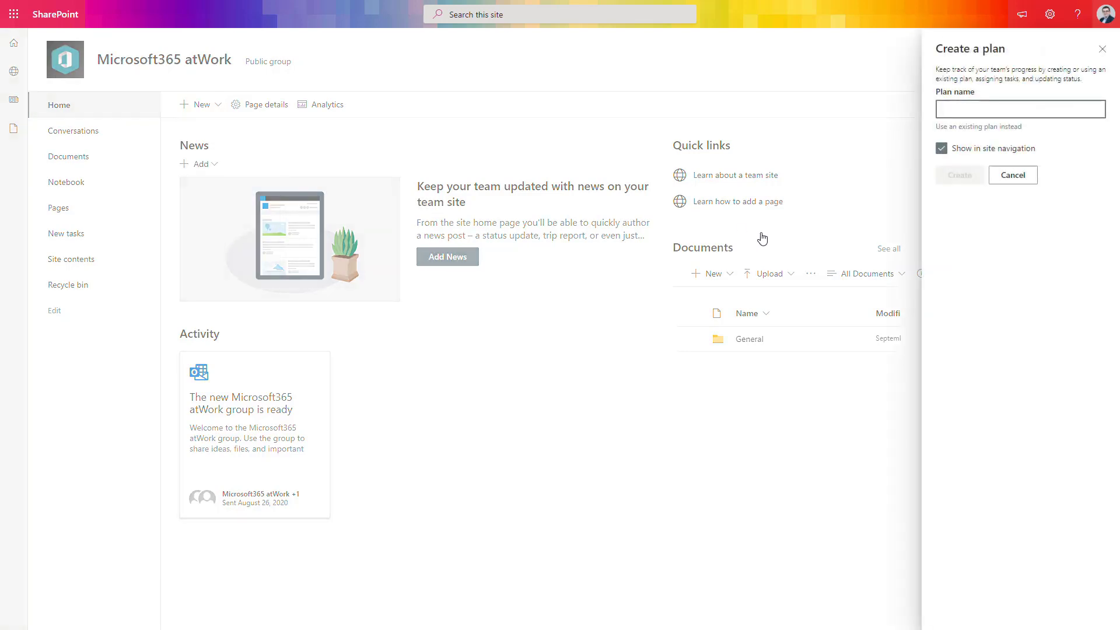
click(988, 127)
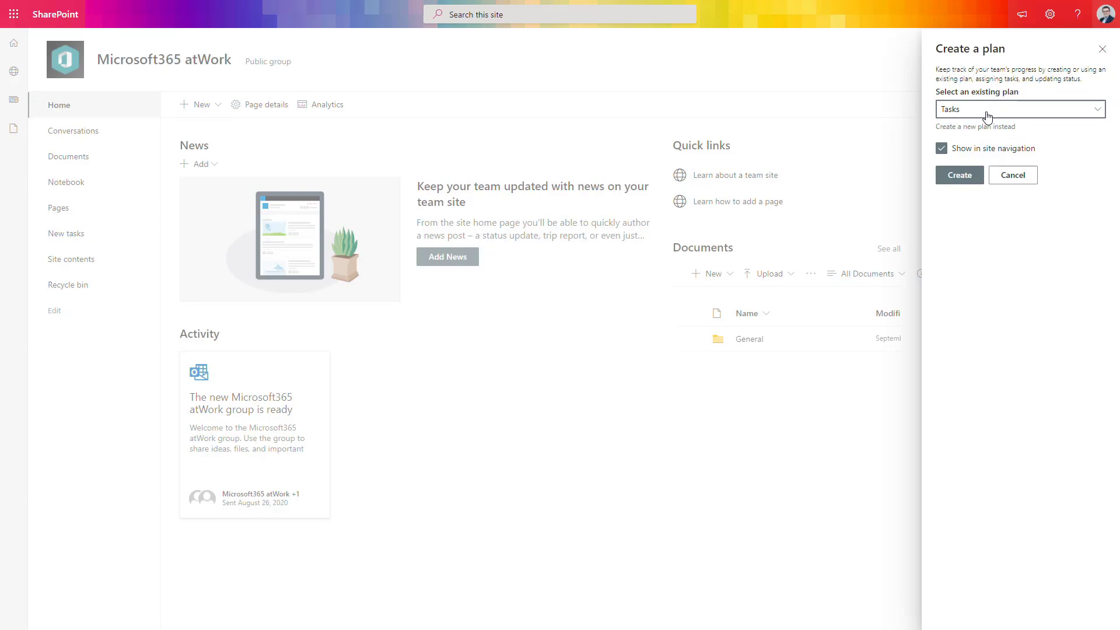
click(971, 178)
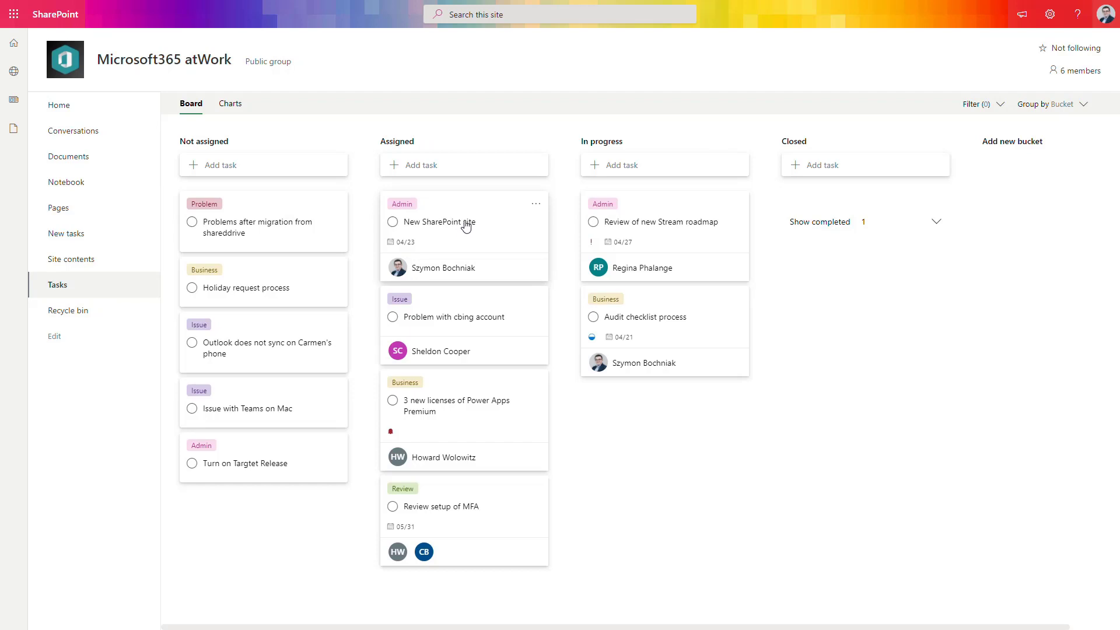
View the Tasks plan's charts, return to its board, and open the New SharePoint site task
click(232, 105)
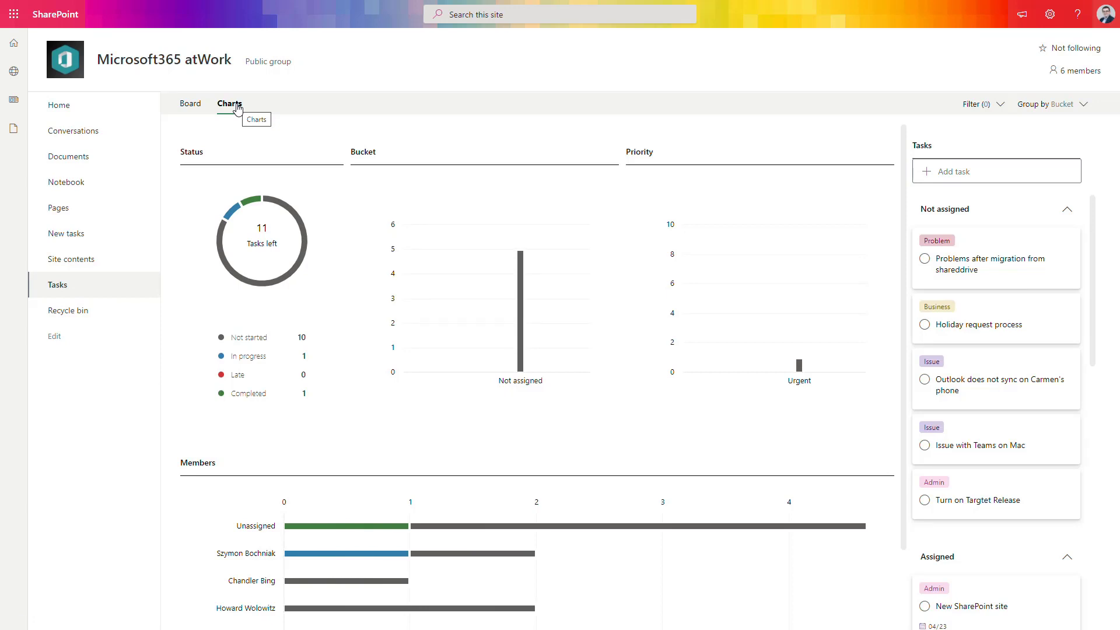
click(200, 105)
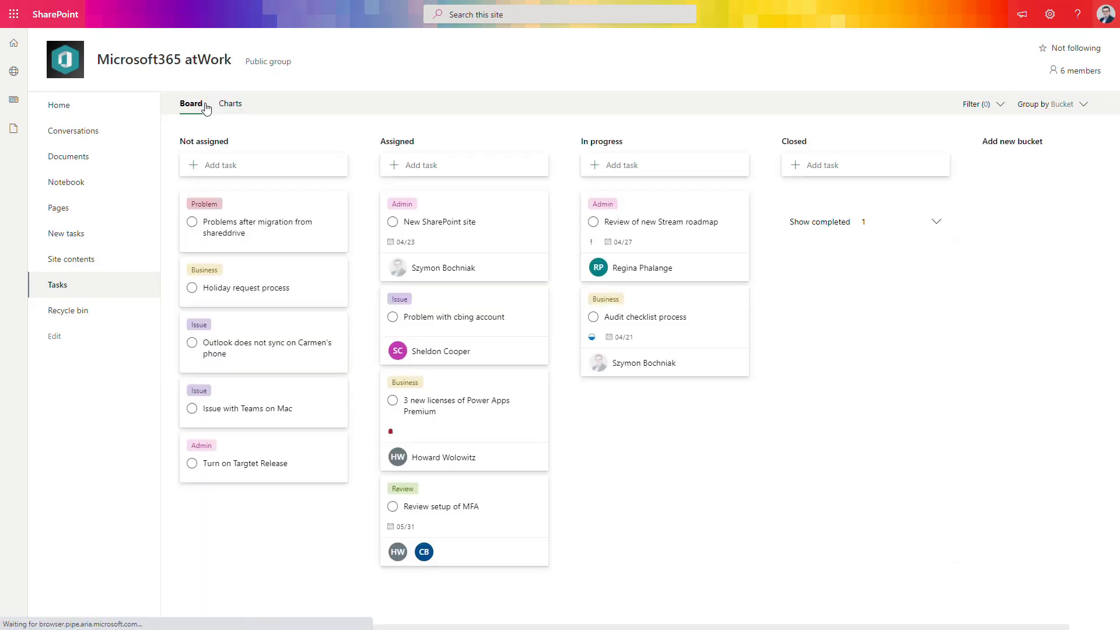
click(465, 233)
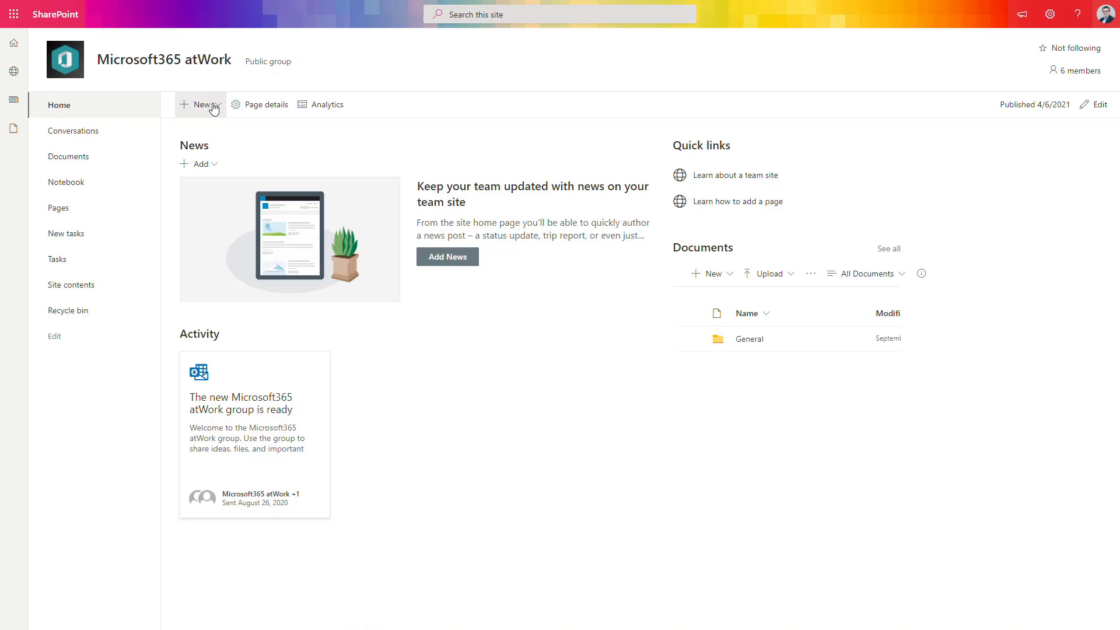
Create a blank page from the site's home page and add a Planner web part below the text area
click(214, 107)
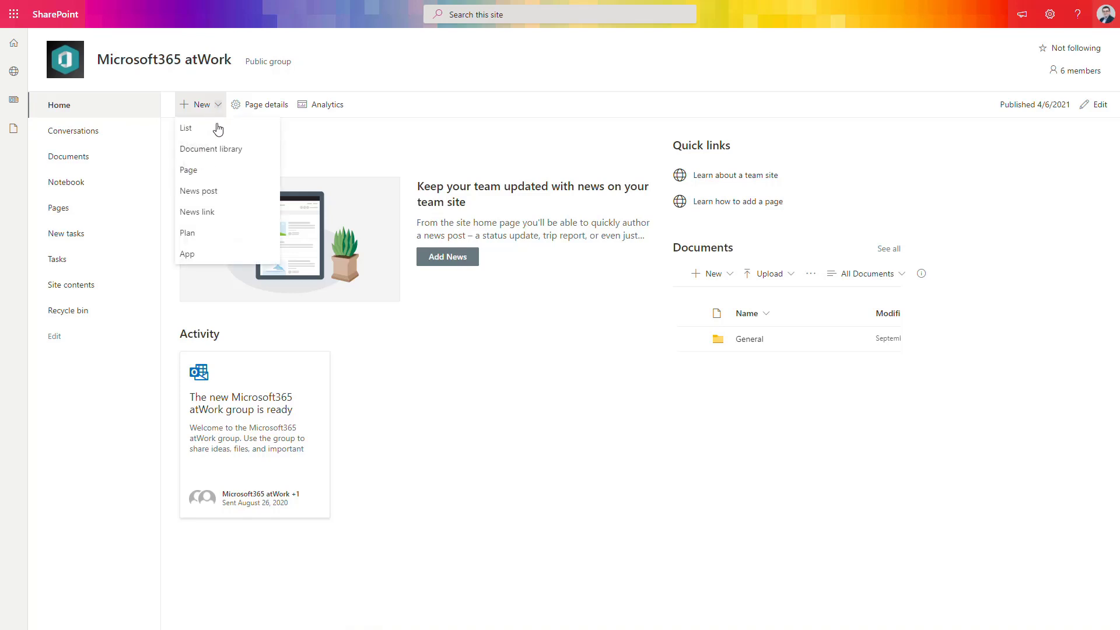
click(227, 172)
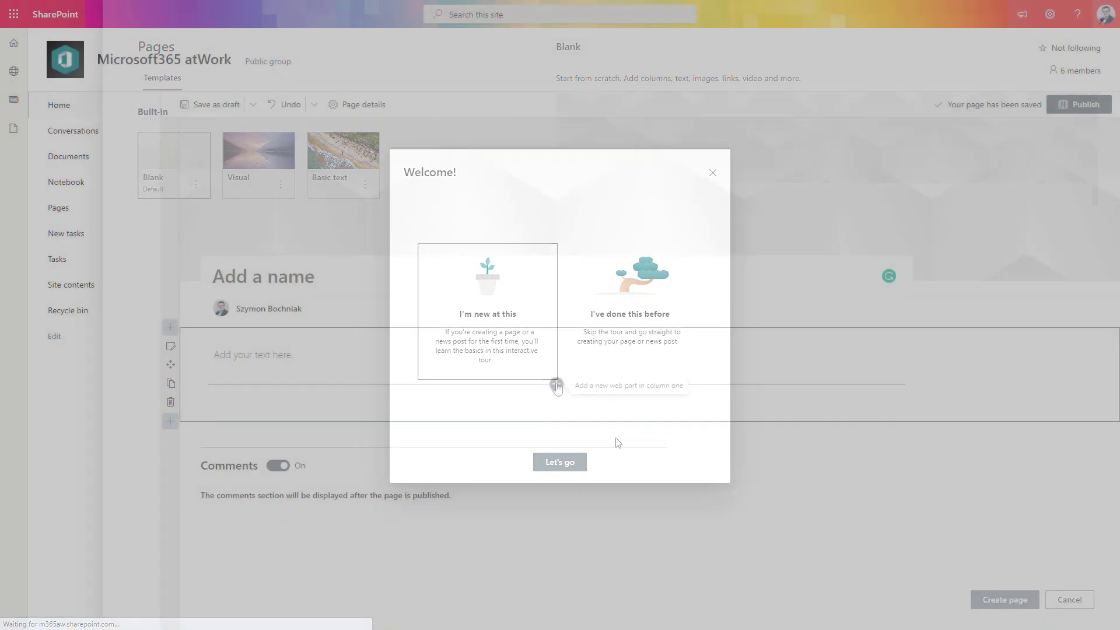
click(560, 462)
click(556, 384)
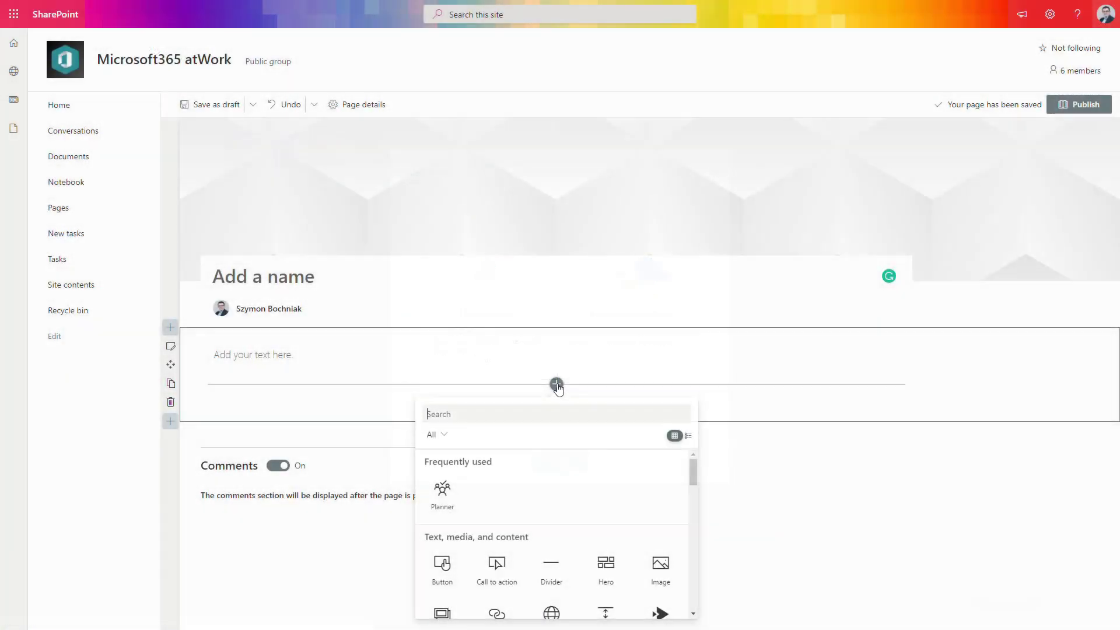
click(461, 503)
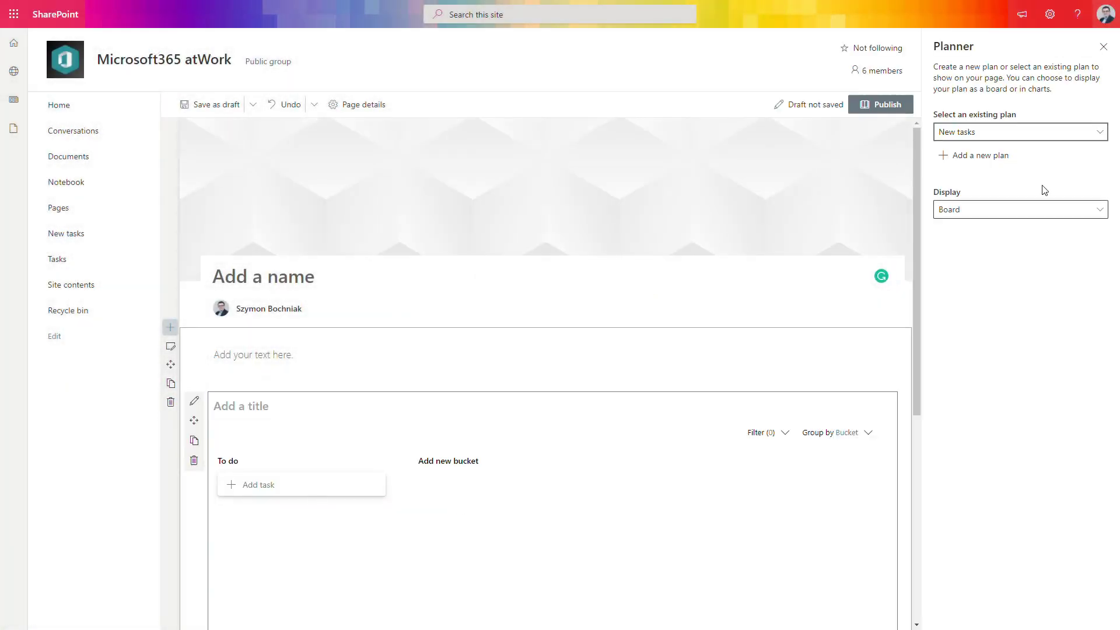
Configure the Planner web part to use the Tasks plan and display it as a Priority chart
click(1036, 139)
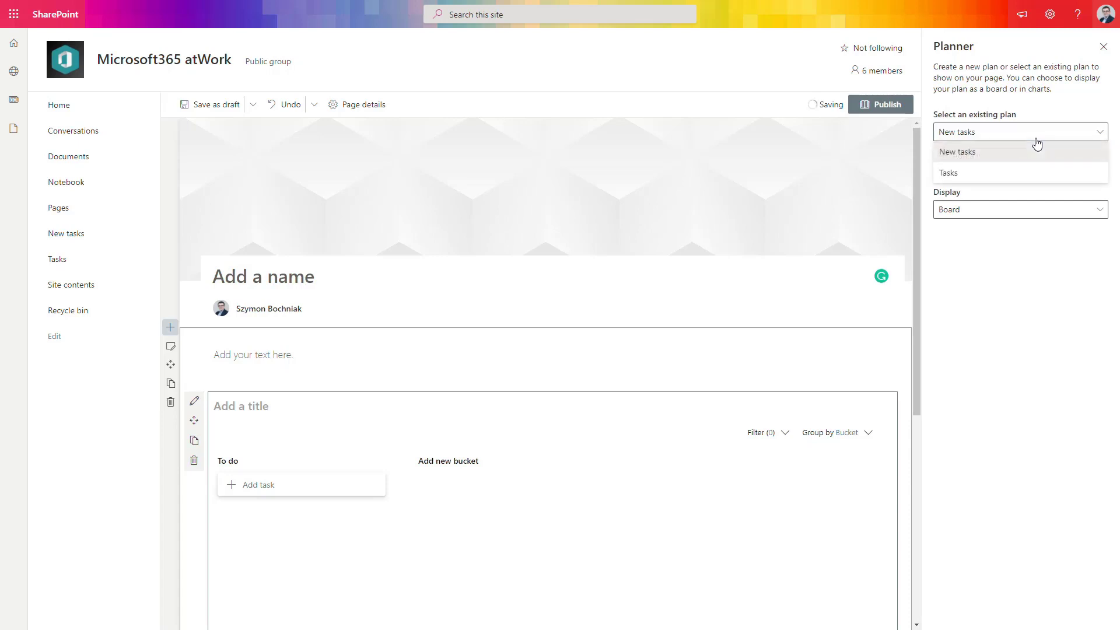
click(1034, 174)
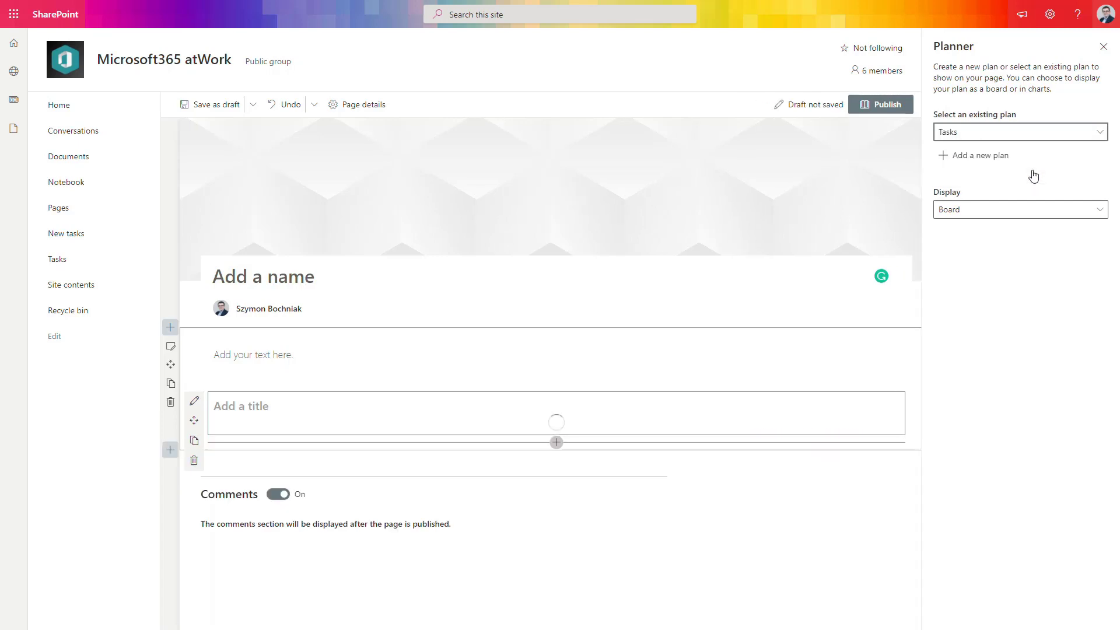
click(1067, 214)
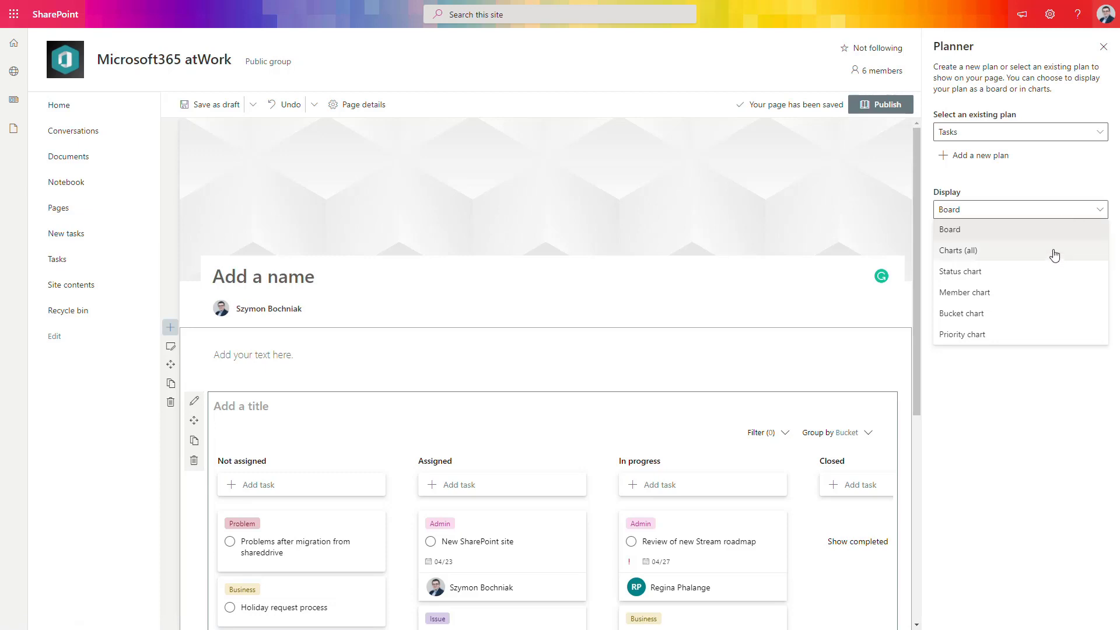
click(986, 334)
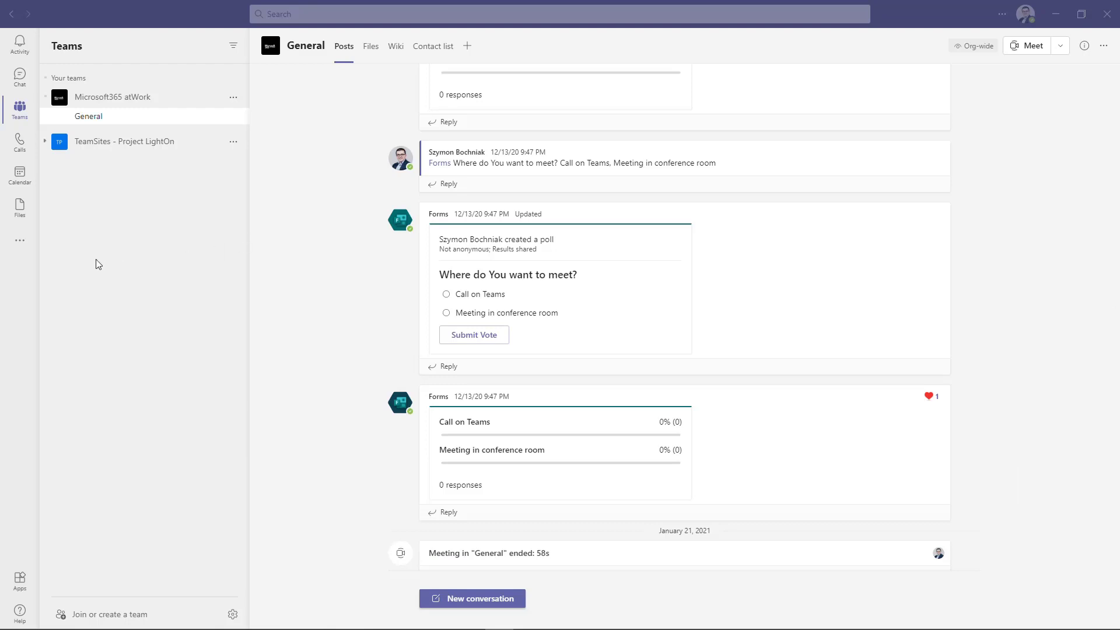
Switch to Microsoft Teams, search the app store for Planner, and add the Tasks by Planner and To Do app
click(26, 245)
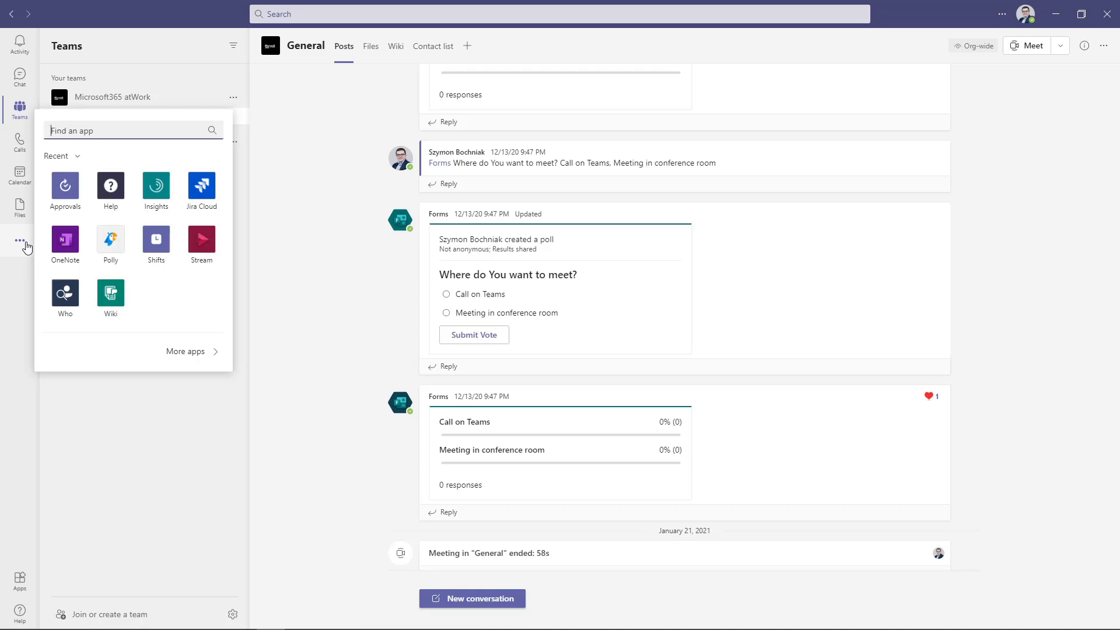
click(208, 354)
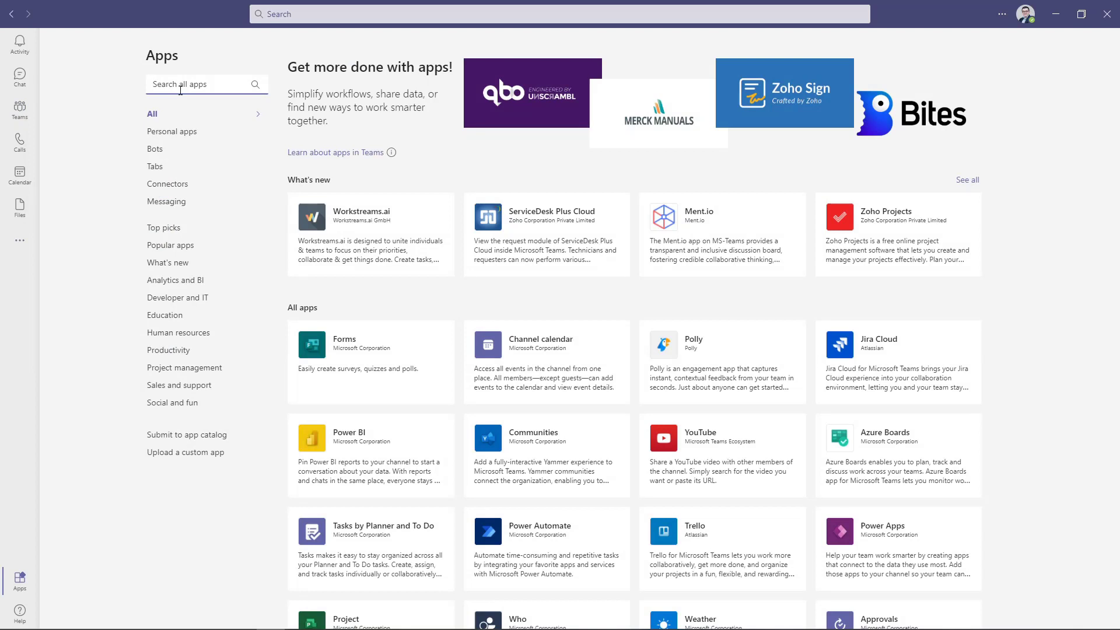
text(plannner)
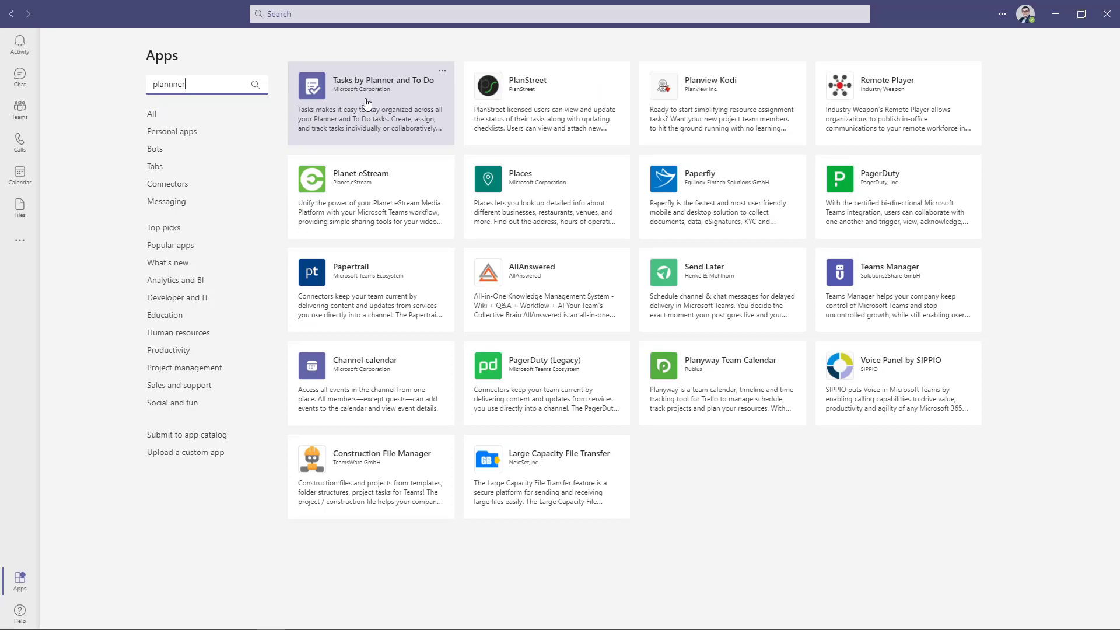
click(366, 104)
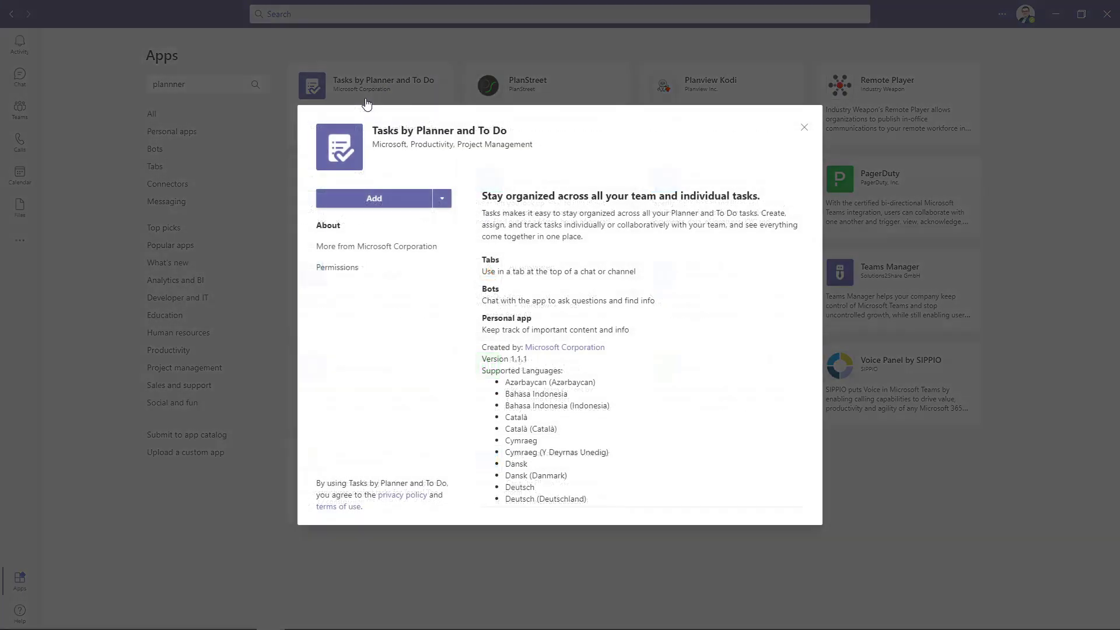
click(377, 199)
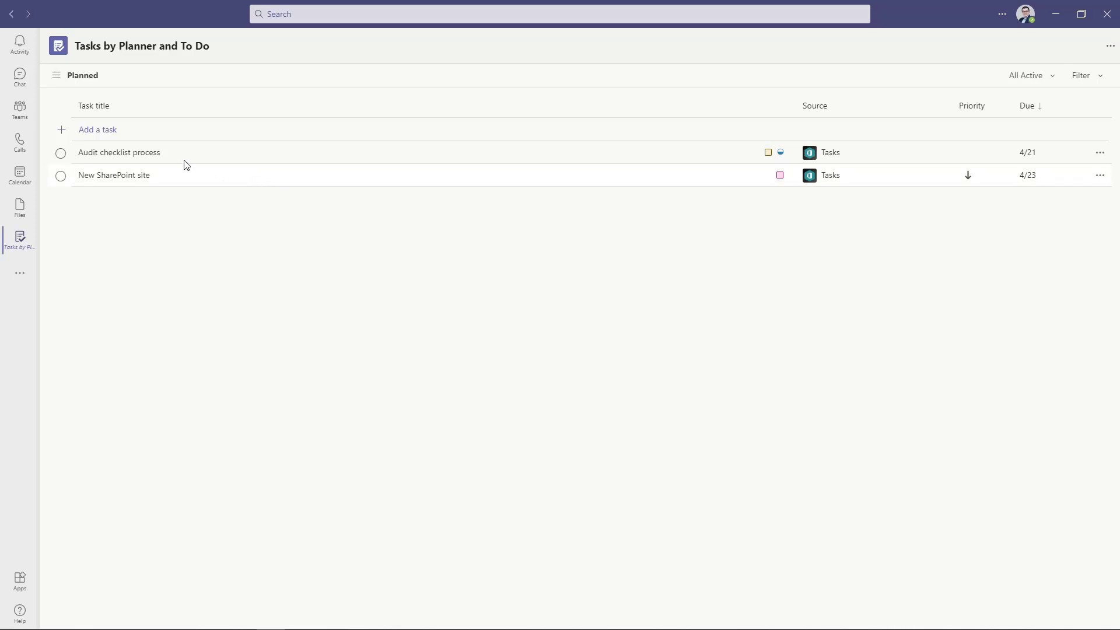
Show the list navigation in Tasks by Planner and To Do and open the Audit checklist process task
click(56, 75)
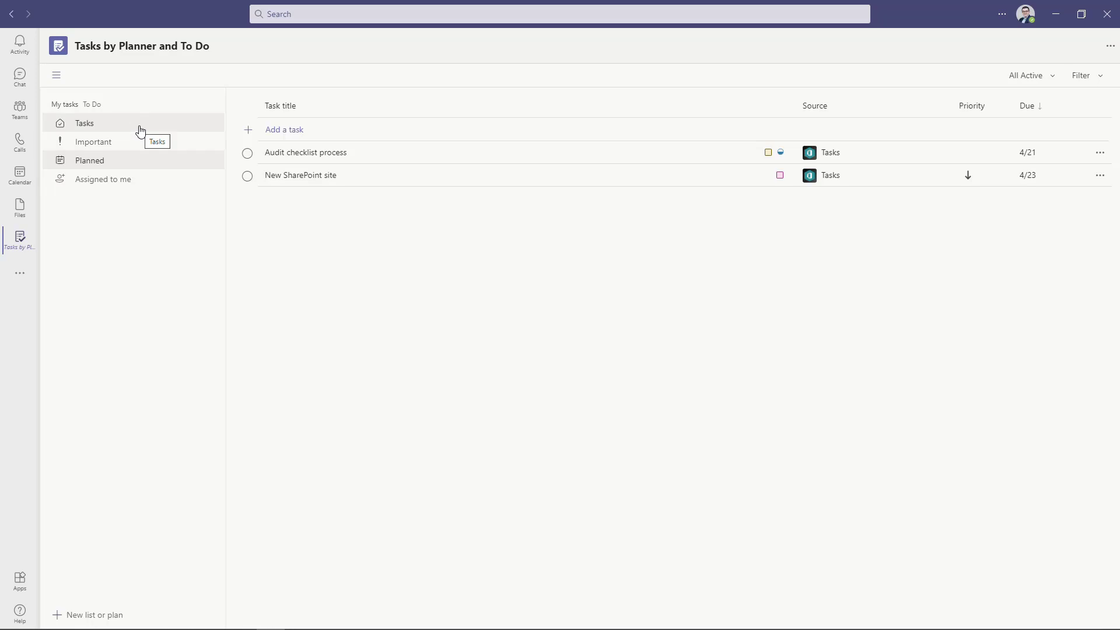
click(333, 153)
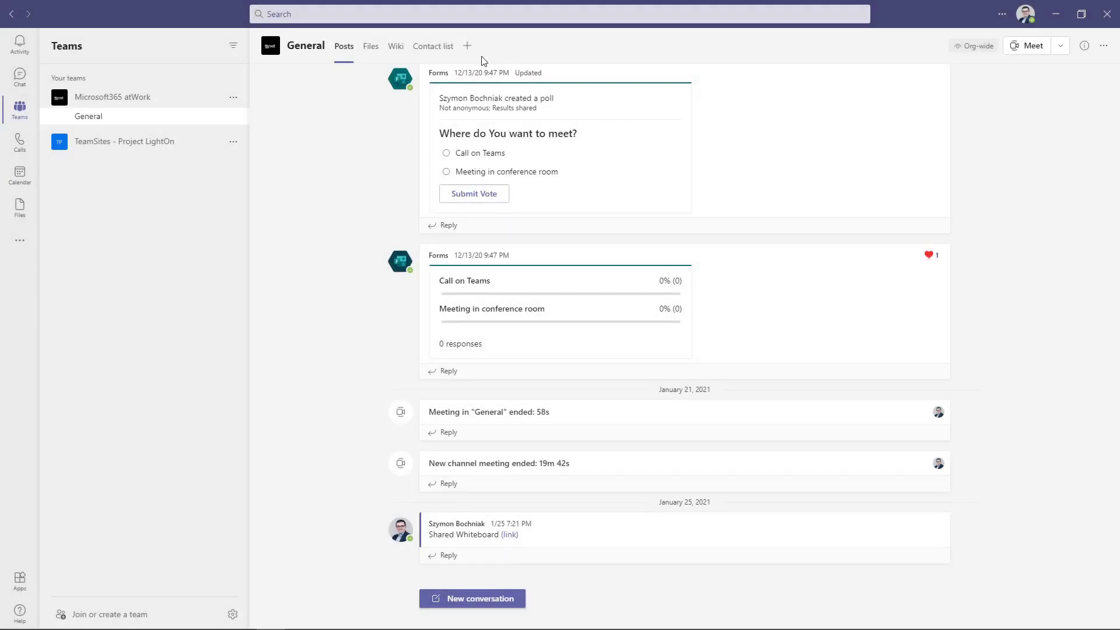
Add a Tasks by Planner and To Do tab to the General channel using the team's existing Tasks plan
click(467, 46)
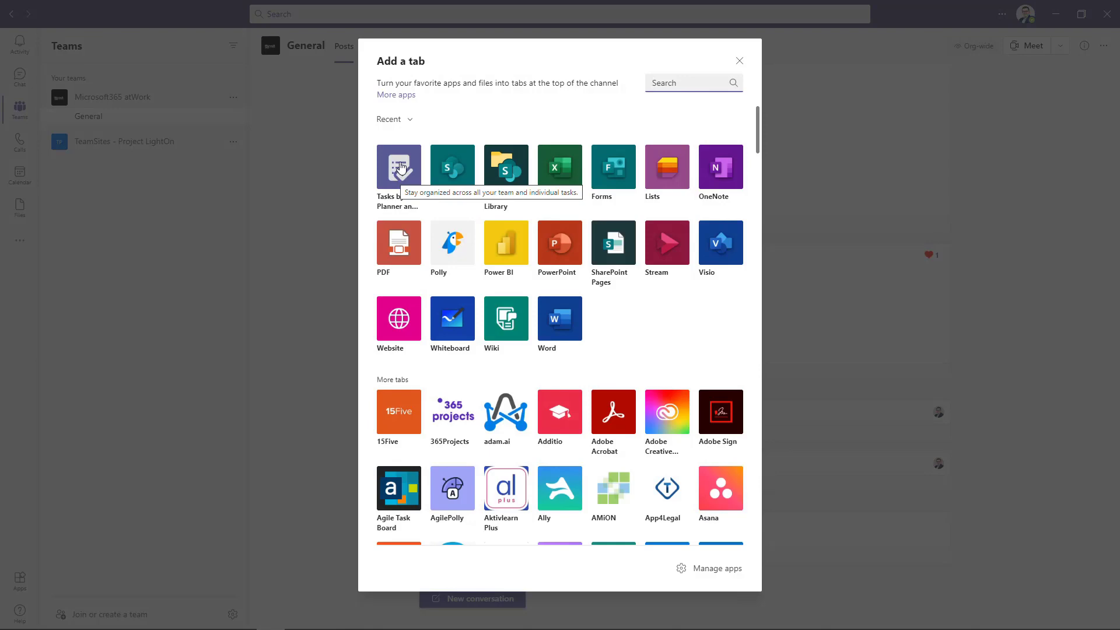
click(400, 167)
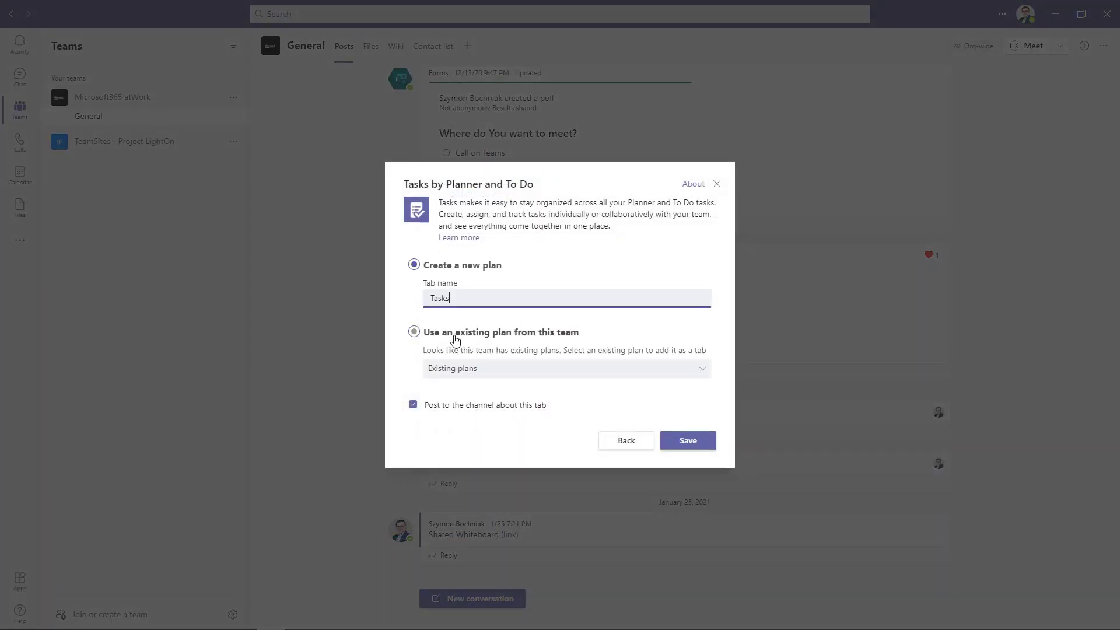
click(455, 337)
click(542, 368)
click(543, 328)
click(686, 439)
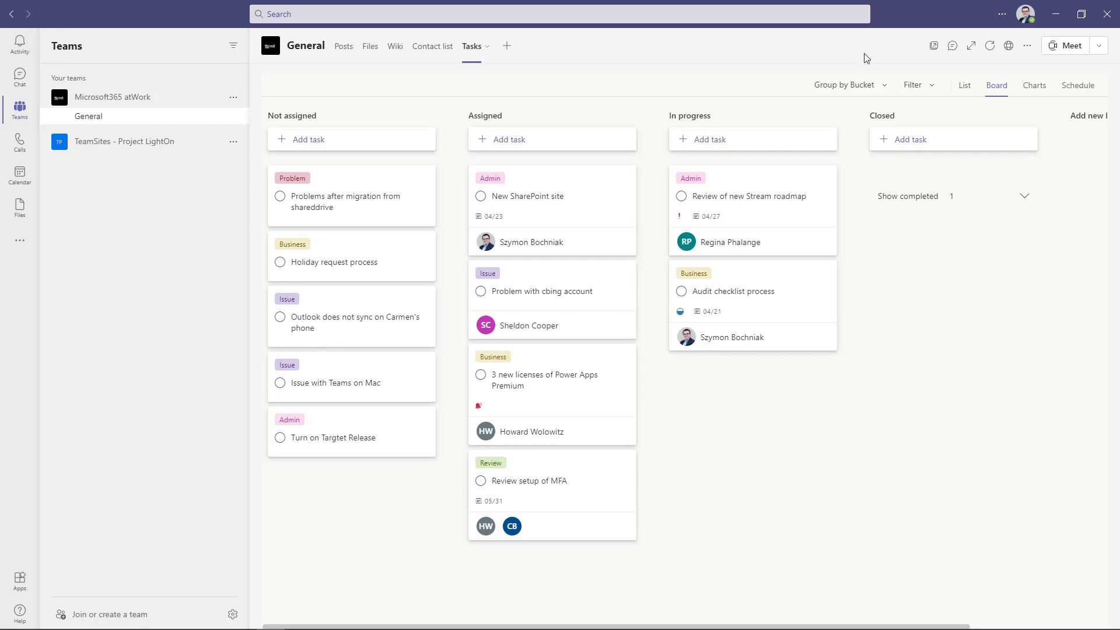
Group the channel's task board by Assigned to, and view the plan's charts and schedule
click(869, 88)
click(858, 128)
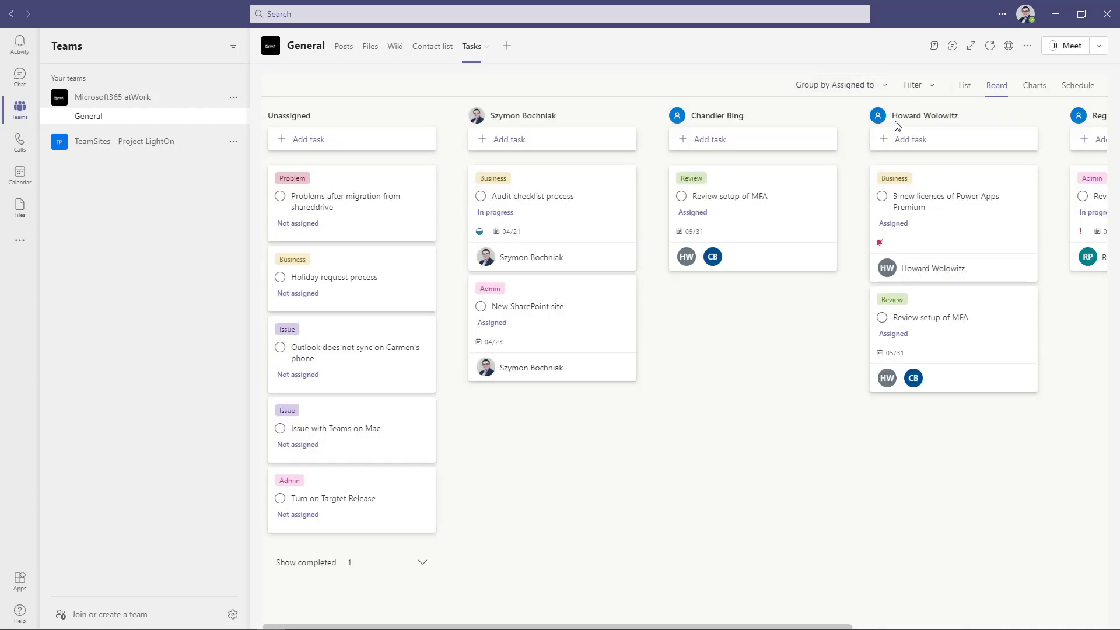
click(1031, 88)
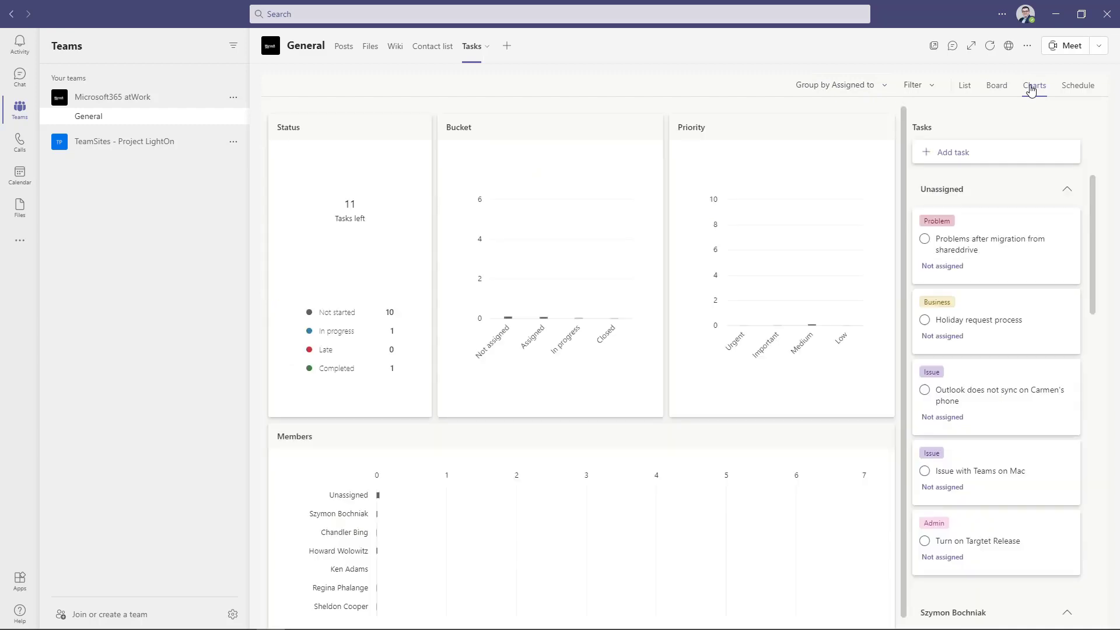
click(1069, 91)
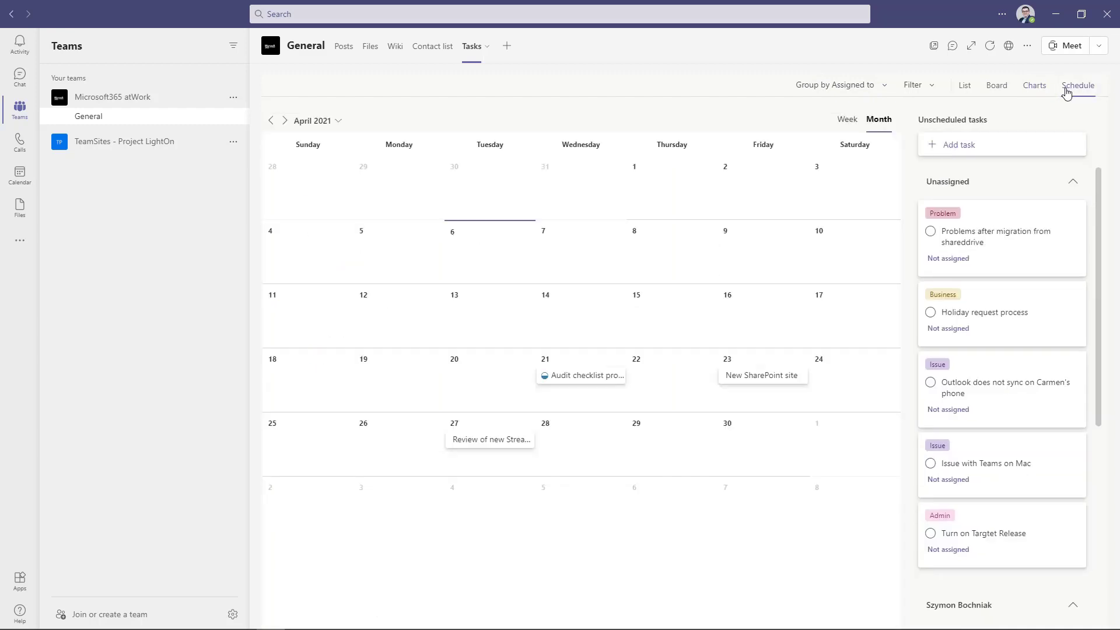